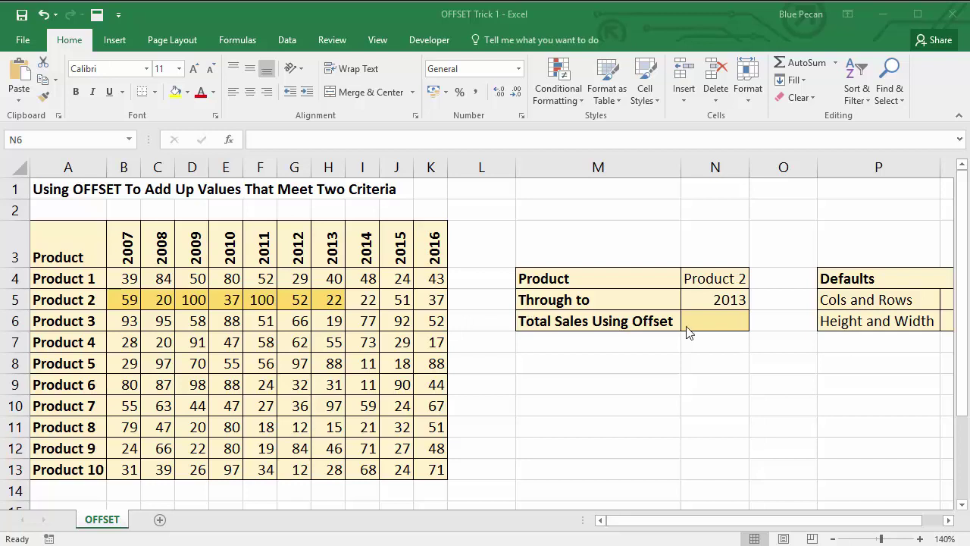
# Choose Product 5 from the N4 dropdown and 2011 from the N5 through-year dropdown
pyautogui.click(714, 281)
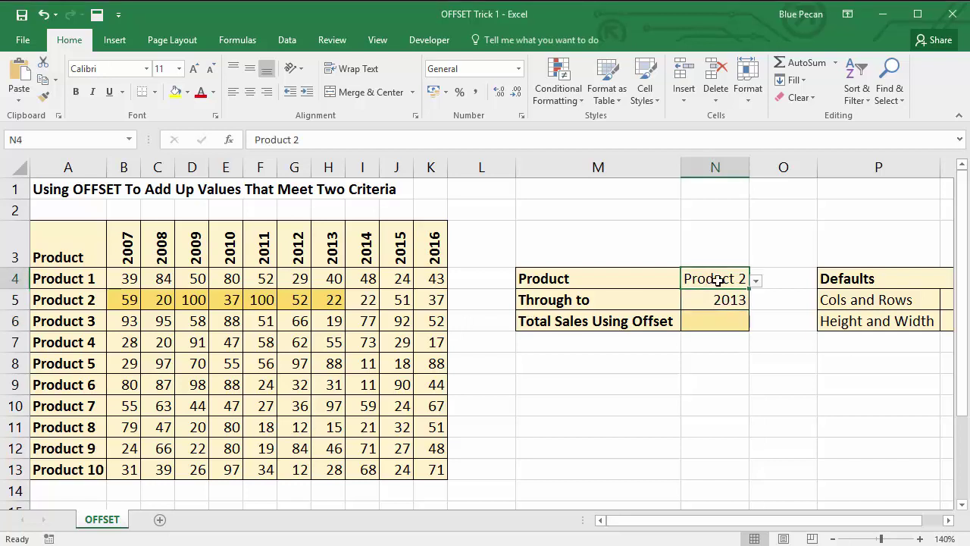
pyautogui.click(756, 282)
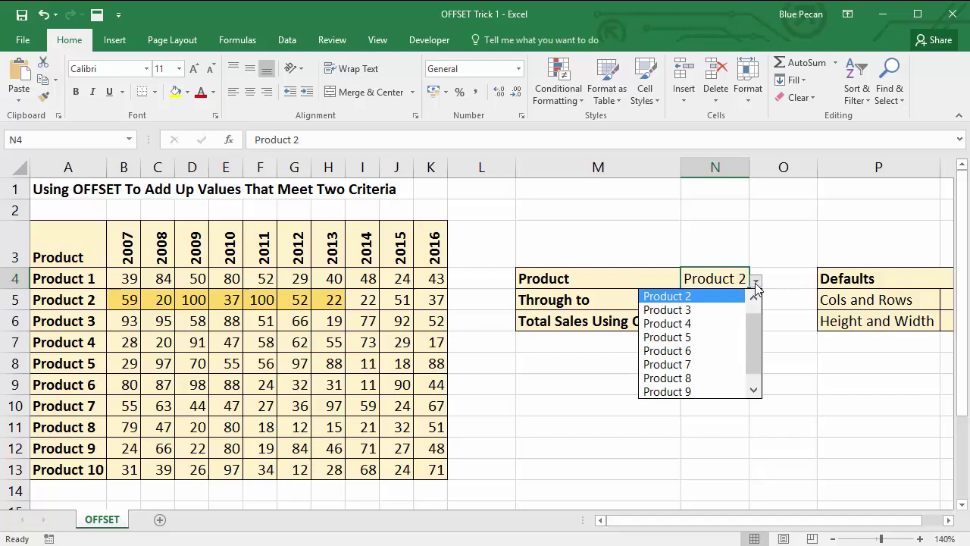
pyautogui.click(693, 341)
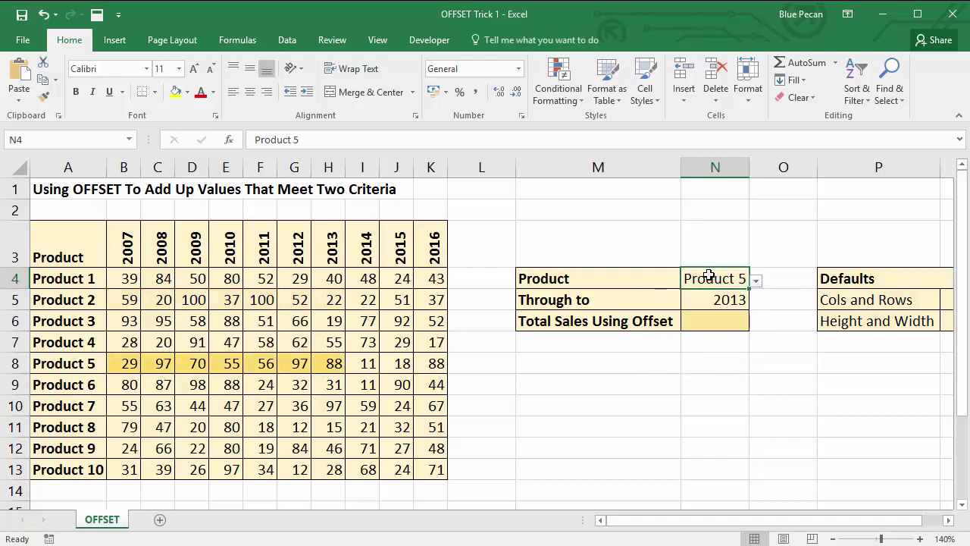
pyautogui.click(734, 301)
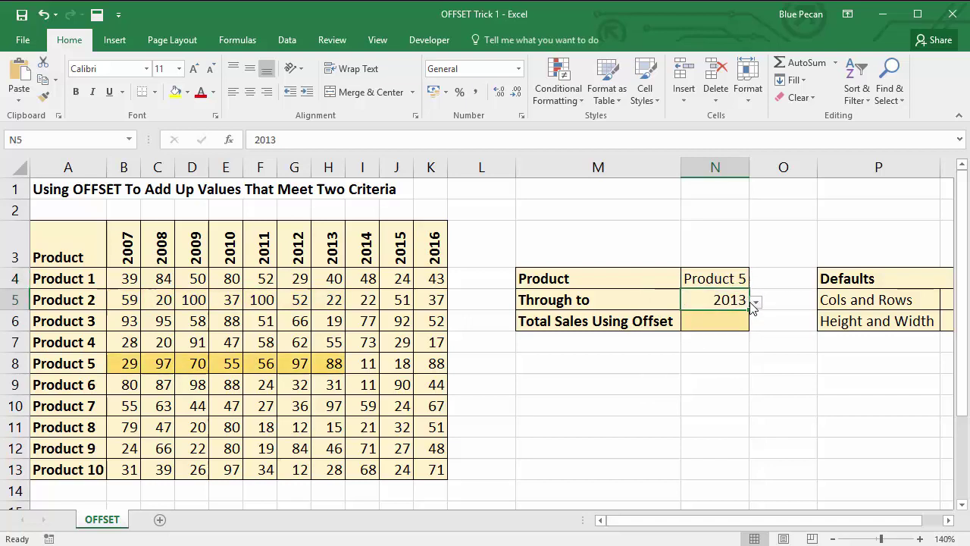
pyautogui.click(757, 302)
pyautogui.click(679, 345)
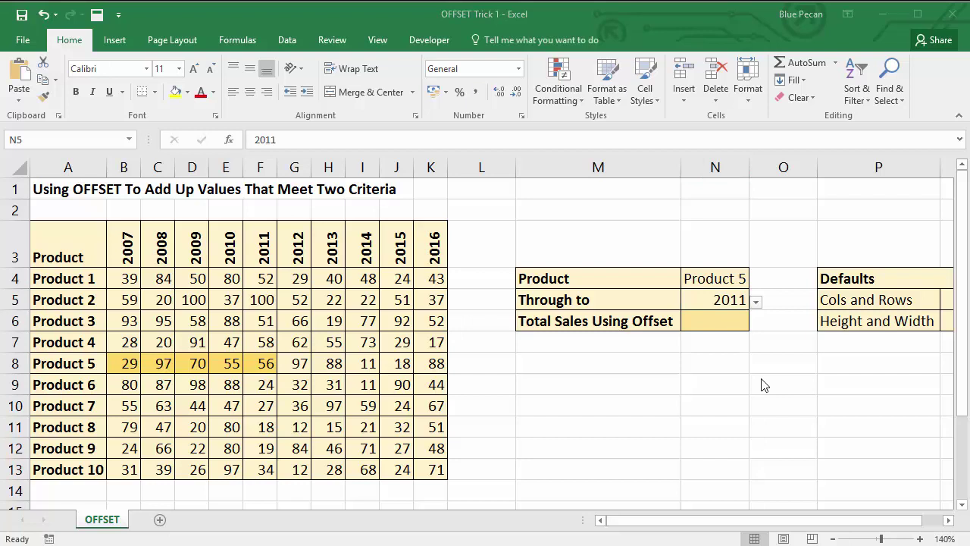
# In N6 enter =OFFSET(A3, and begin a match( for the row argument
pyautogui.click(714, 325)
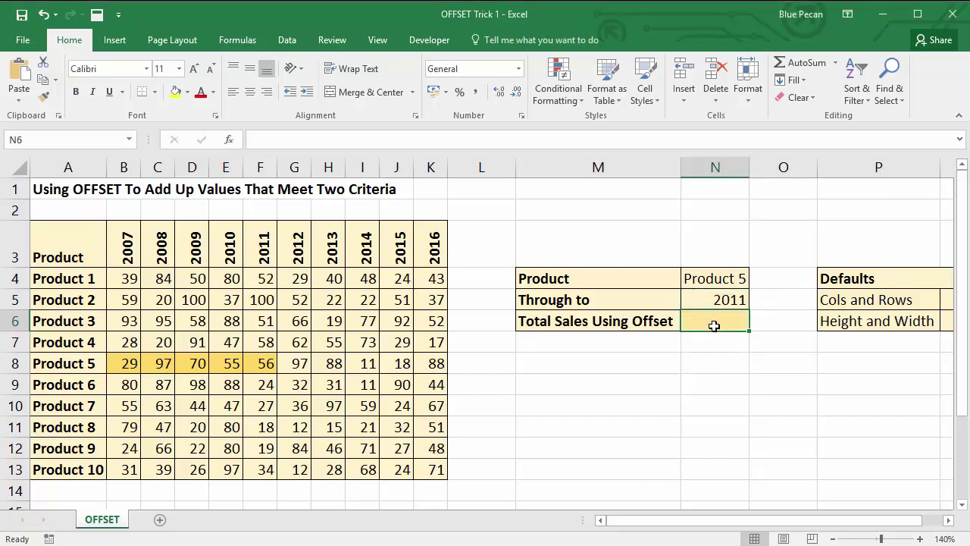
pyautogui.write('=f')
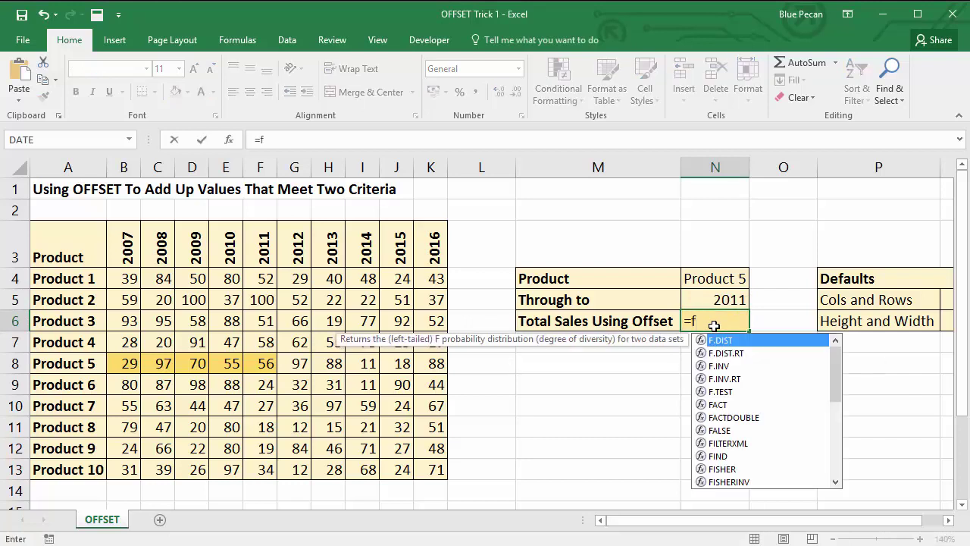
pyautogui.press('BackSpace')
pyautogui.write('of')
pyautogui.press('Tab')
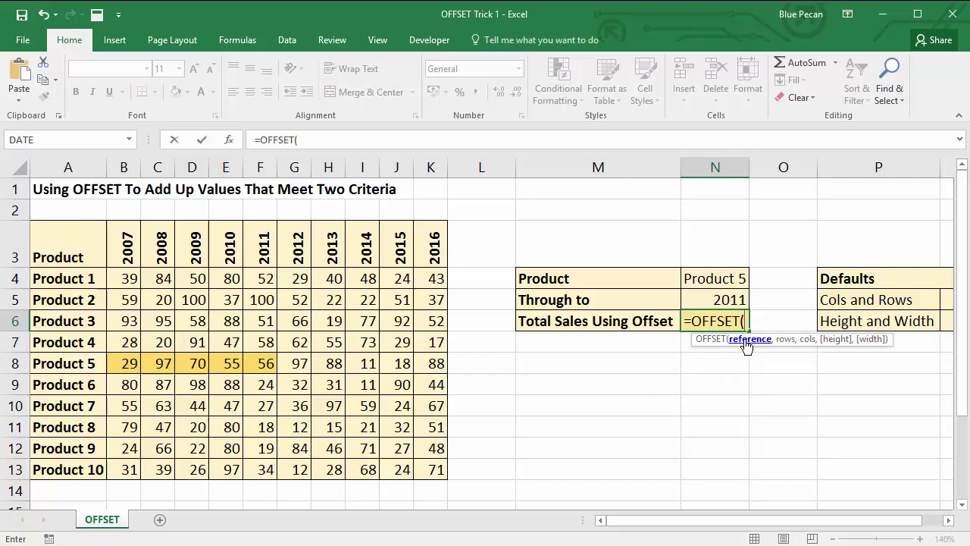
pyautogui.click(61, 251)
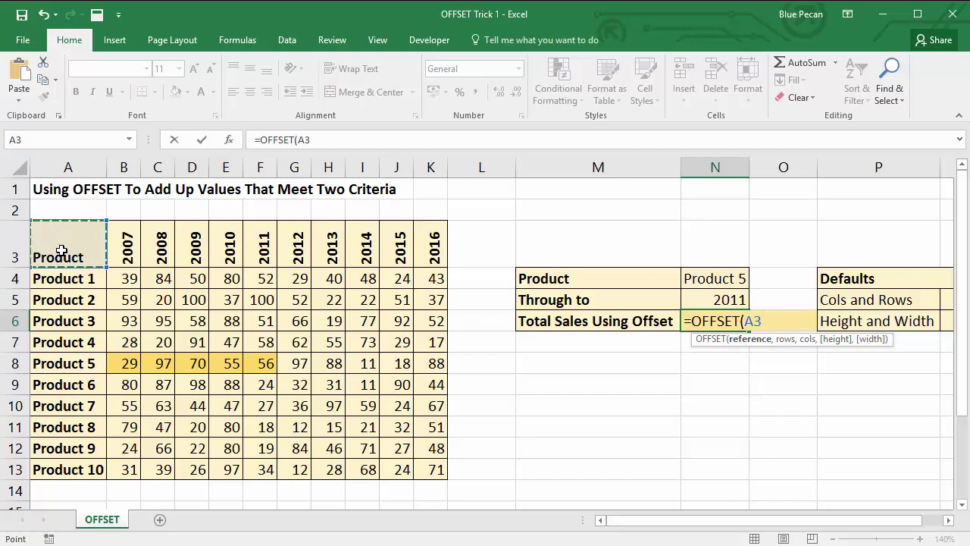
pyautogui.write(',')
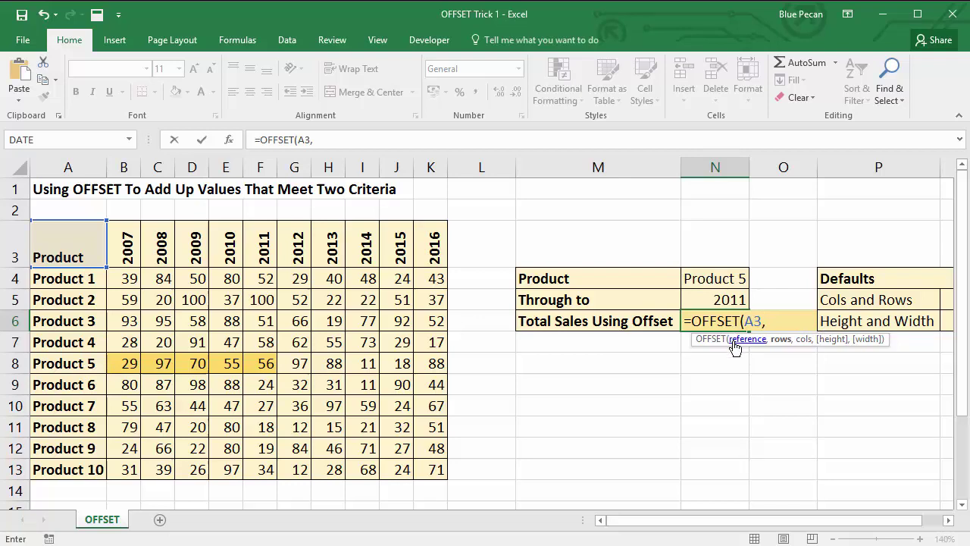
pyautogui.write('ma')
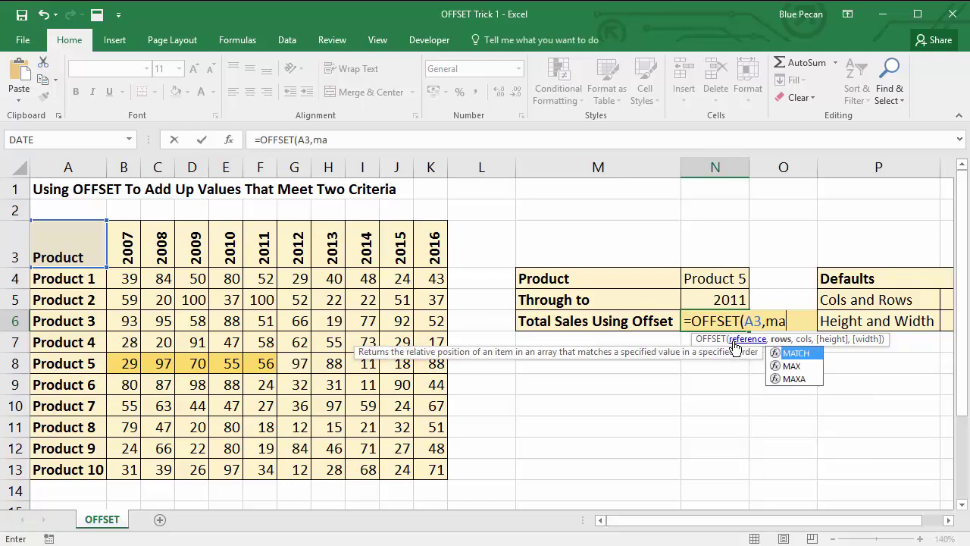
pyautogui.write('tch(')
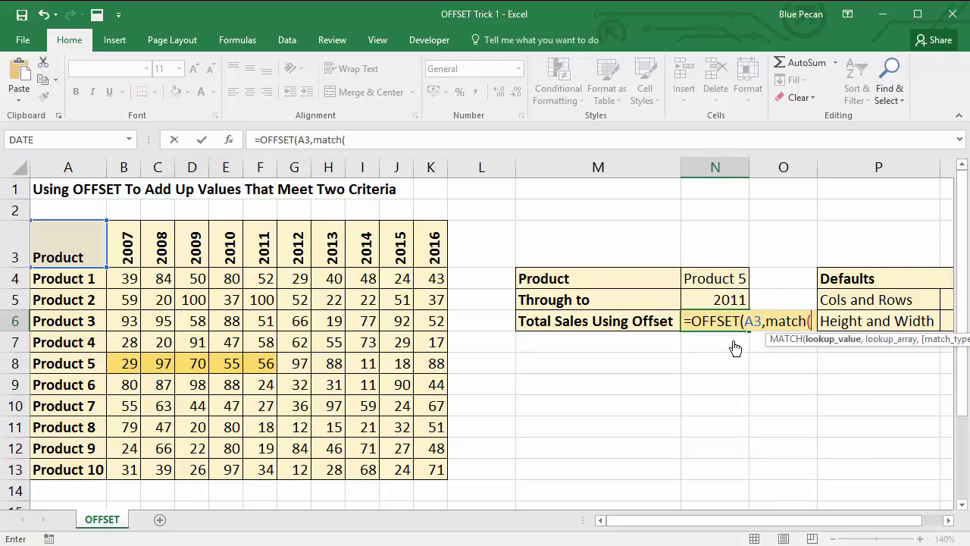
# Complete the row argument as match(N4,A4:A13,0) using an exact match
pyautogui.click(728, 279)
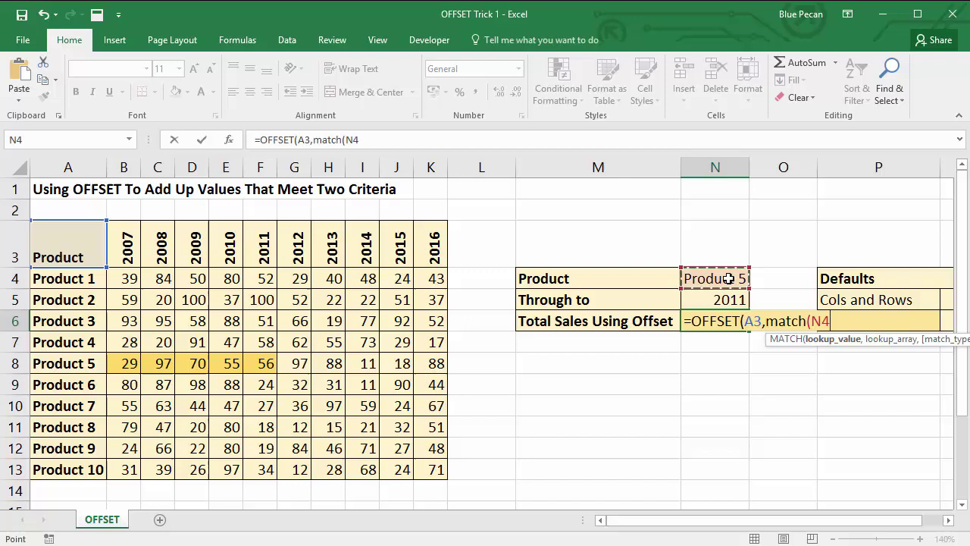
pyautogui.write(',')
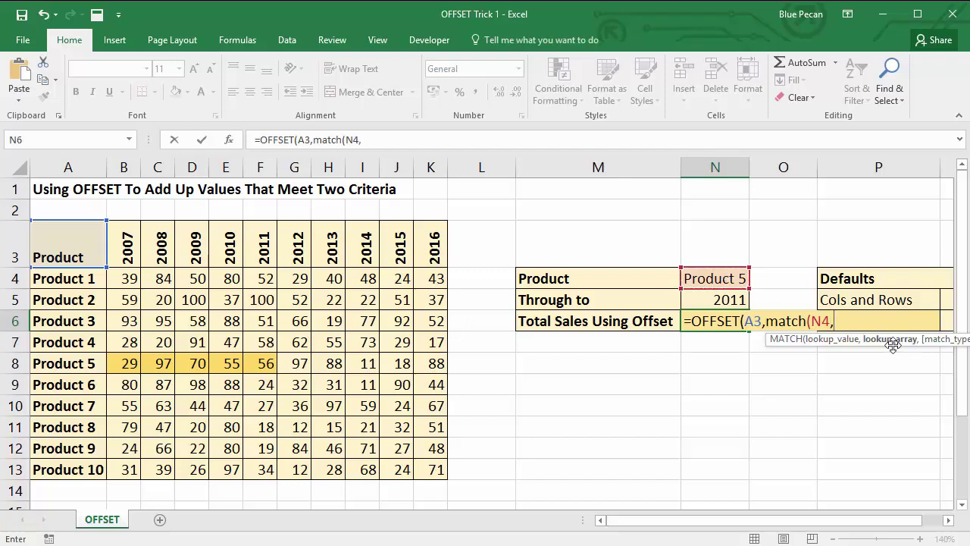
pyautogui.click(72, 280)
pyautogui.click(66, 321)
pyautogui.moveTo(66, 384); pyautogui.dragTo(66, 448)
pyautogui.moveTo(66, 281); pyautogui.dragTo(69, 462)
pyautogui.write(',')
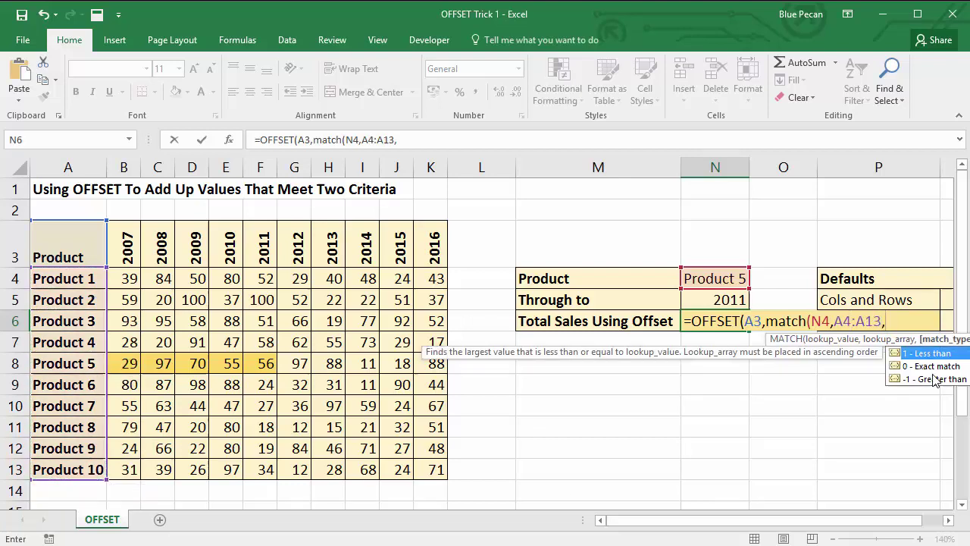
pyautogui.doubleClick(911, 369)
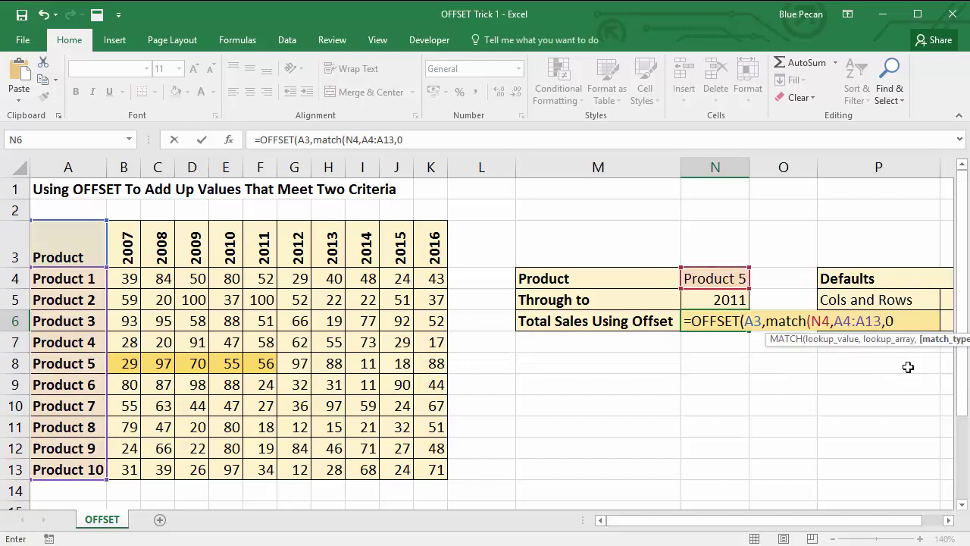
pyautogui.write(')')
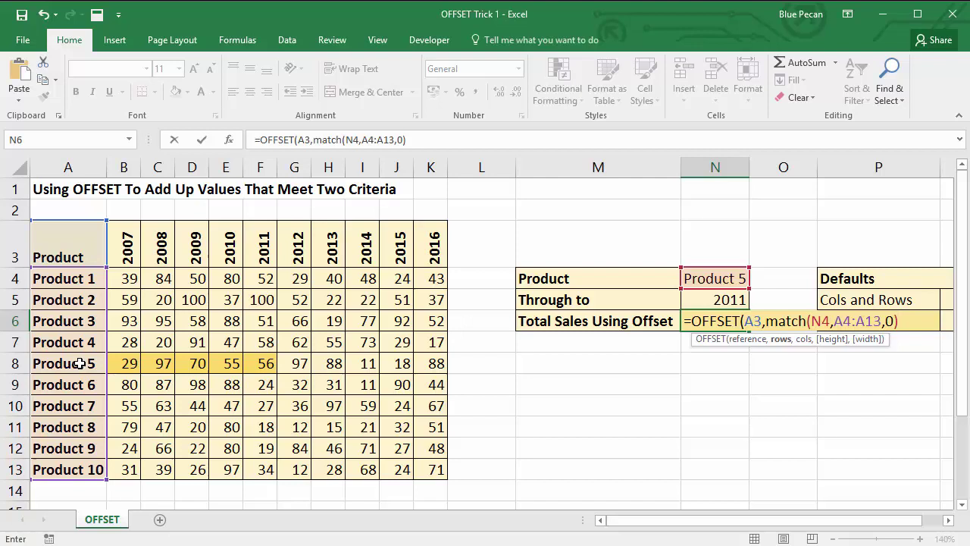
pyautogui.write(',1')
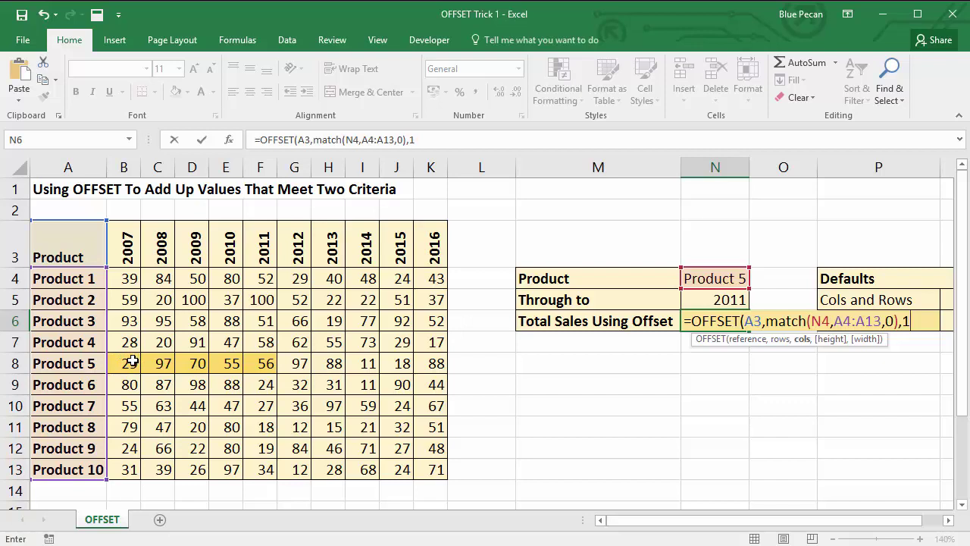
# Add a column offset of 1 and leave the height argument empty
pyautogui.write(',')
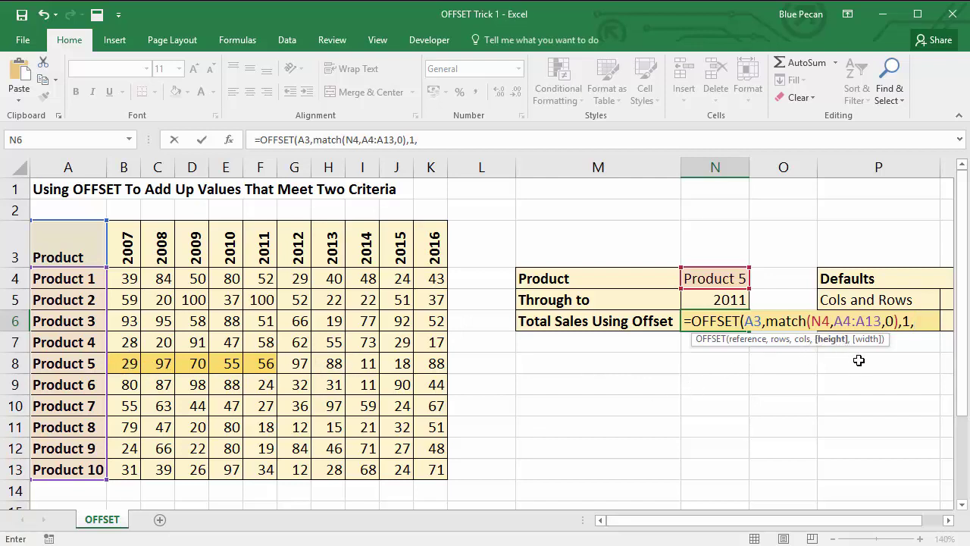
pyautogui.write('1')
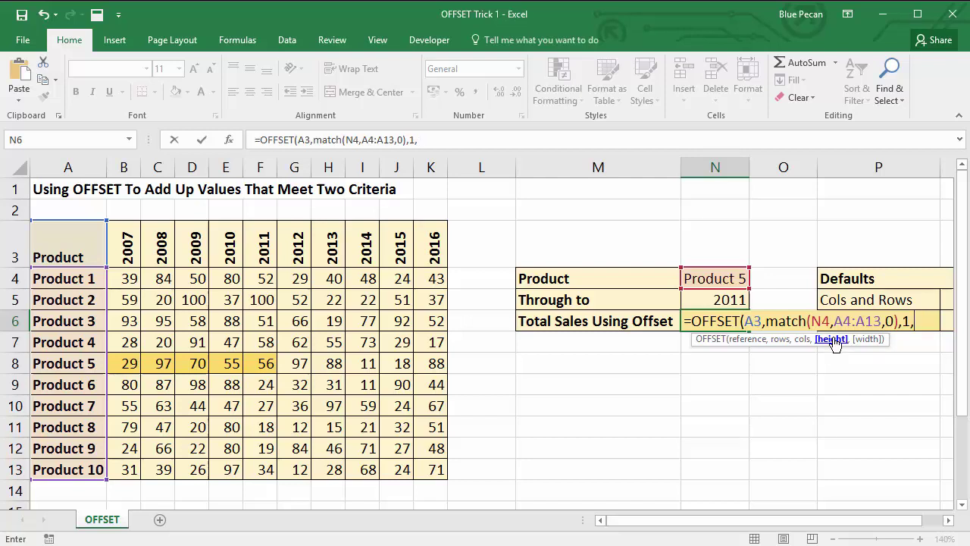
pyautogui.write(',')
# Add match(N5,B3:K3,0) as the width, close the brackets, and highlight the OFFSET part
pyautogui.write('match(')
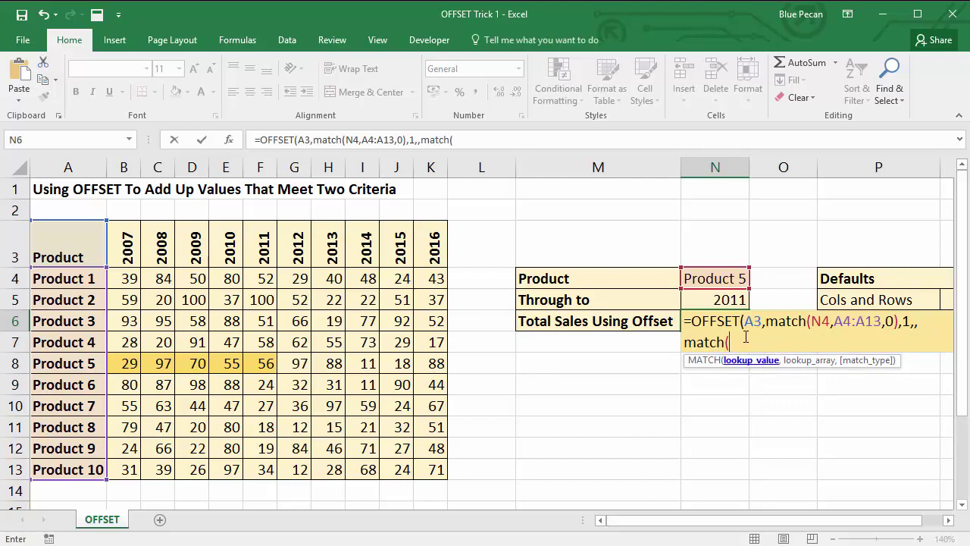
pyautogui.click(724, 299)
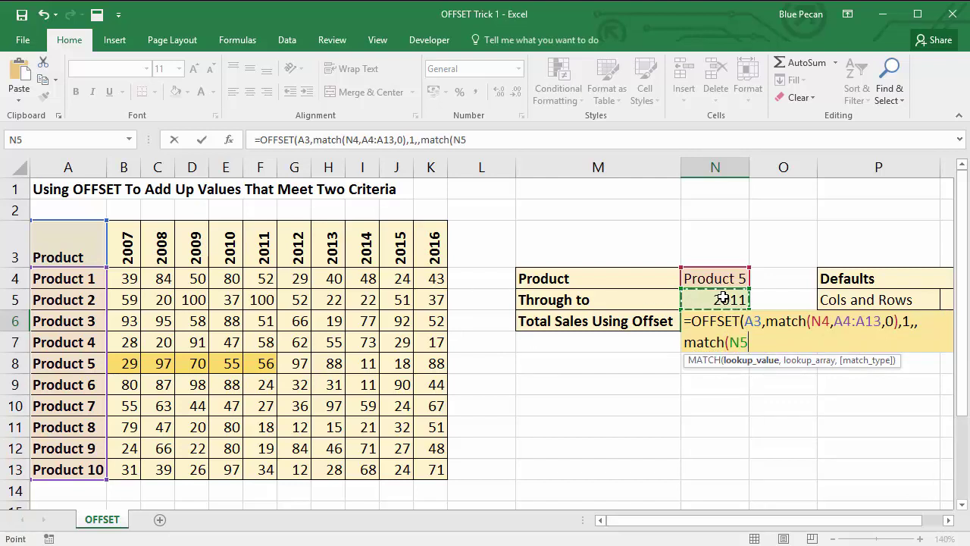
pyautogui.write(',')
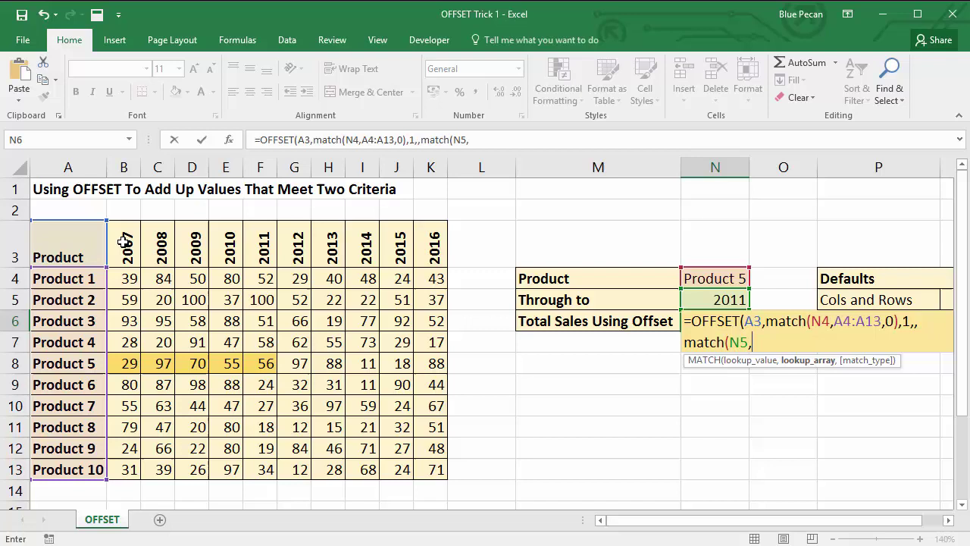
pyautogui.moveTo(124, 241); pyautogui.dragTo(422, 239)
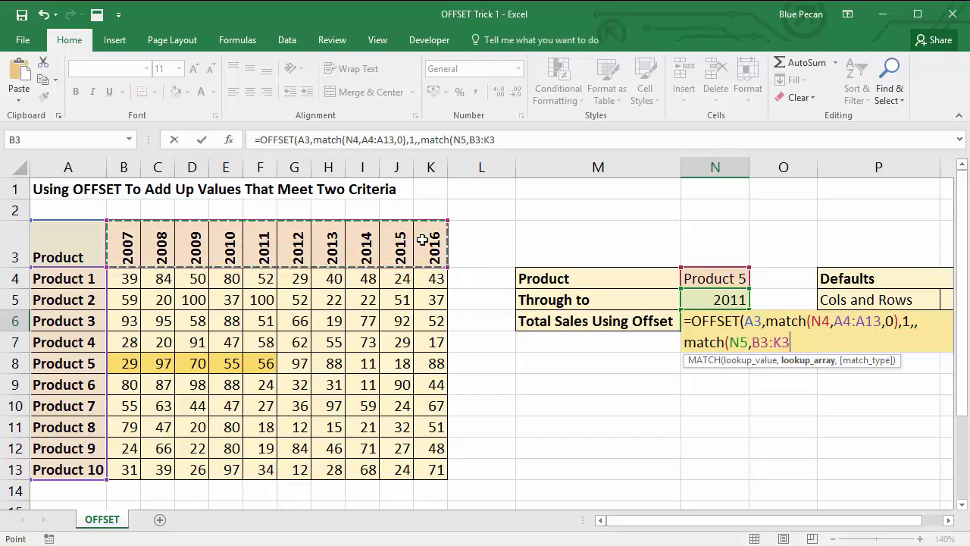
pyautogui.write(',0')
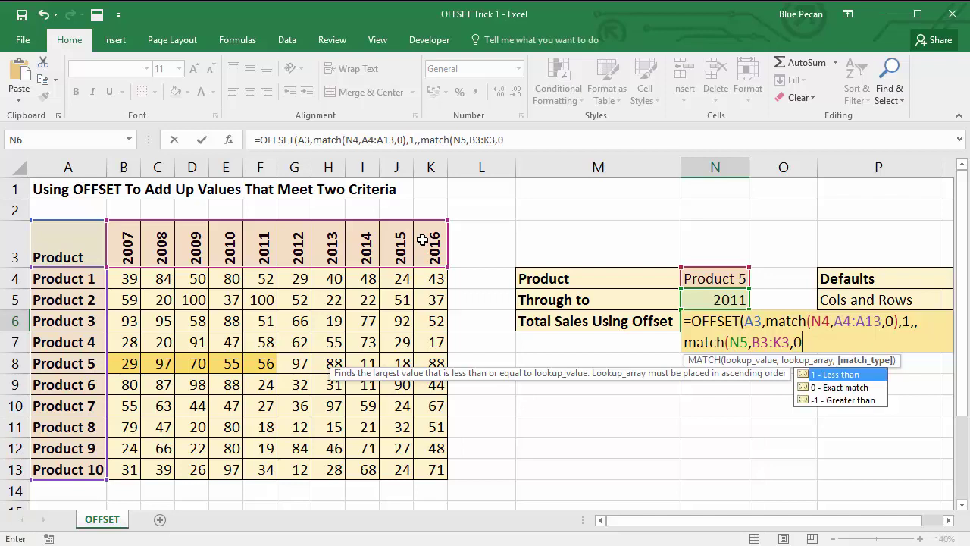
pyautogui.write(')')
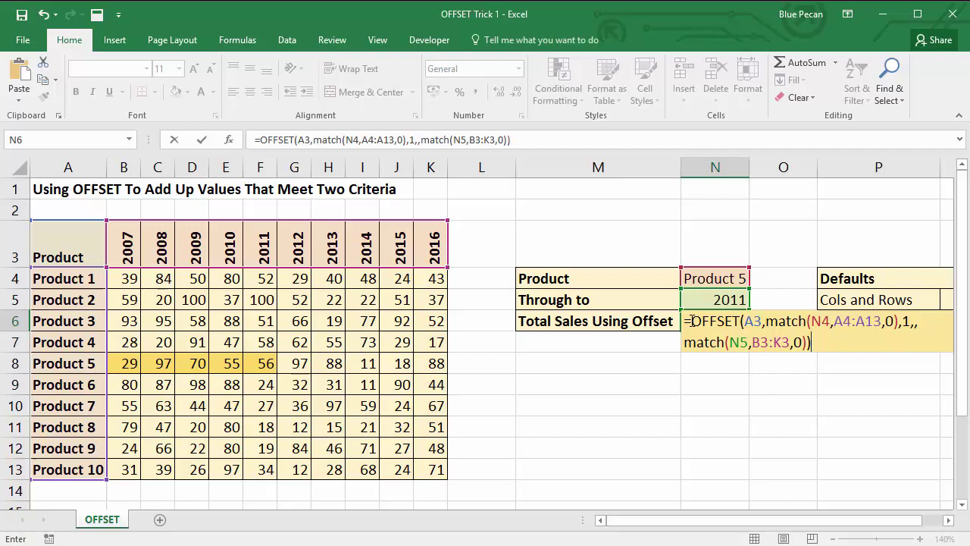
pyautogui.moveTo(692, 321); pyautogui.dragTo(822, 350)
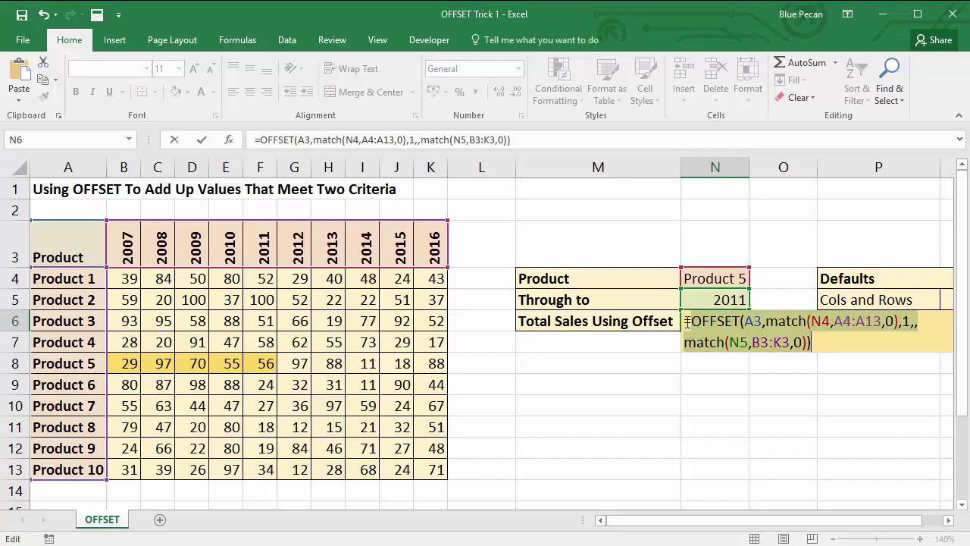
pyautogui.press('F9')
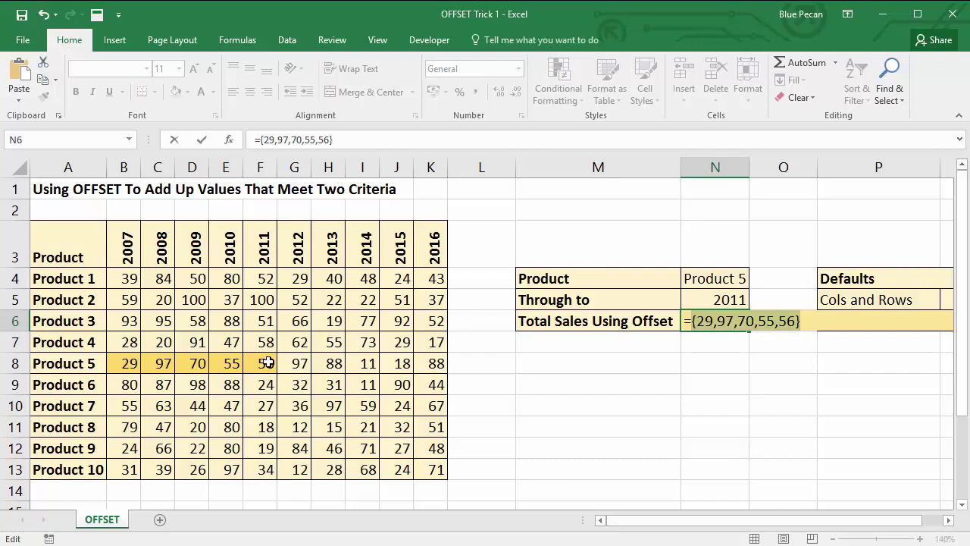
pyautogui.hotkey('ctrl', 'z')
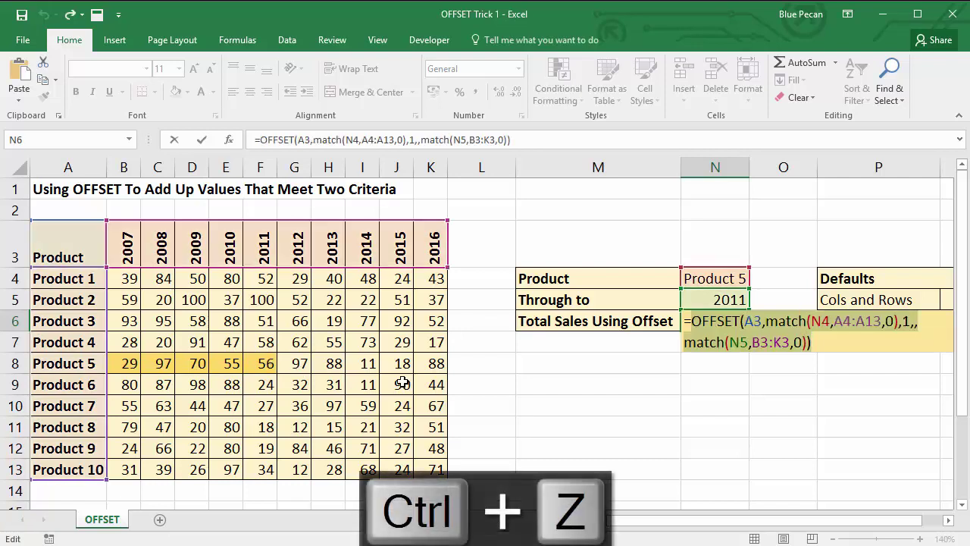
# Wrap the OFFSET formula in SUM( ) and commit N6 to show 307
pyautogui.click(695, 324)
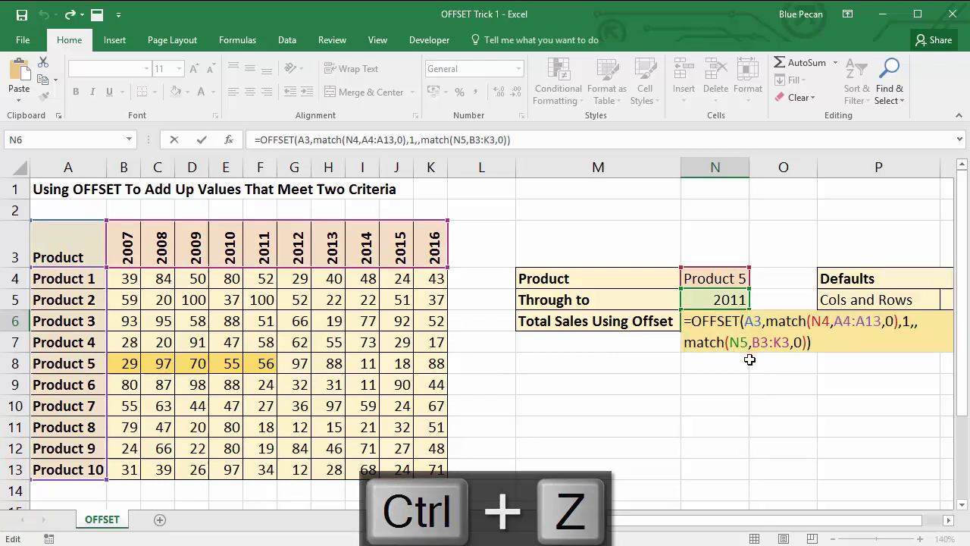
pyautogui.write('sum(')
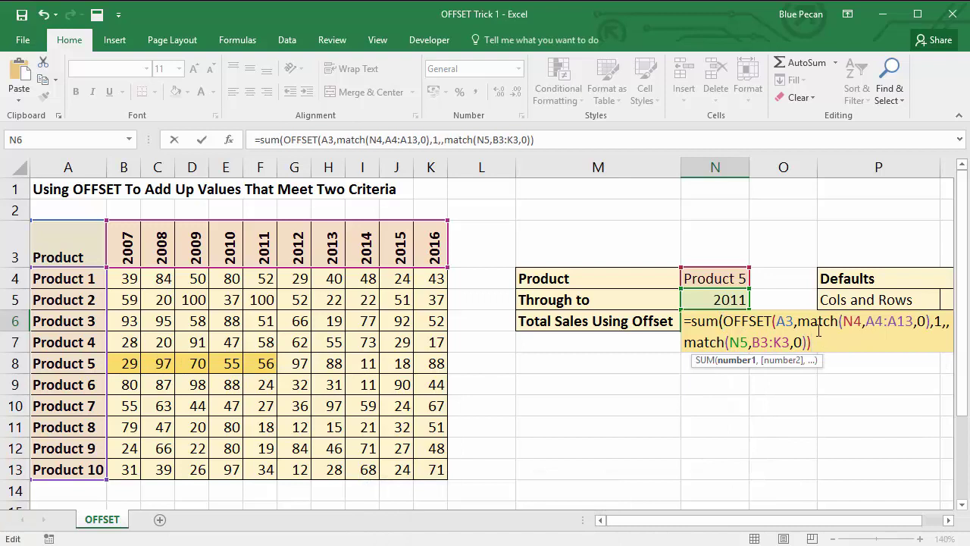
pyautogui.press('End')
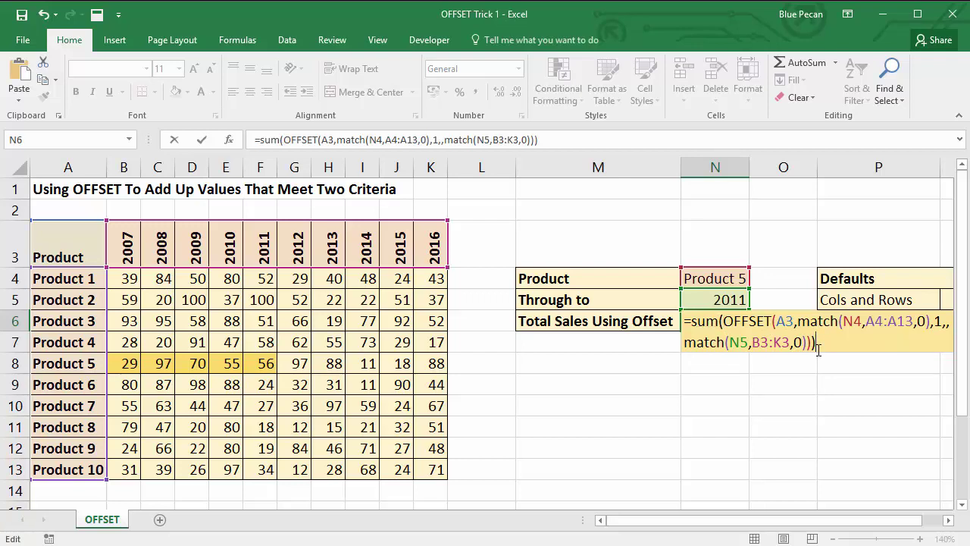
pyautogui.hotkey('ctrl', 'Return')
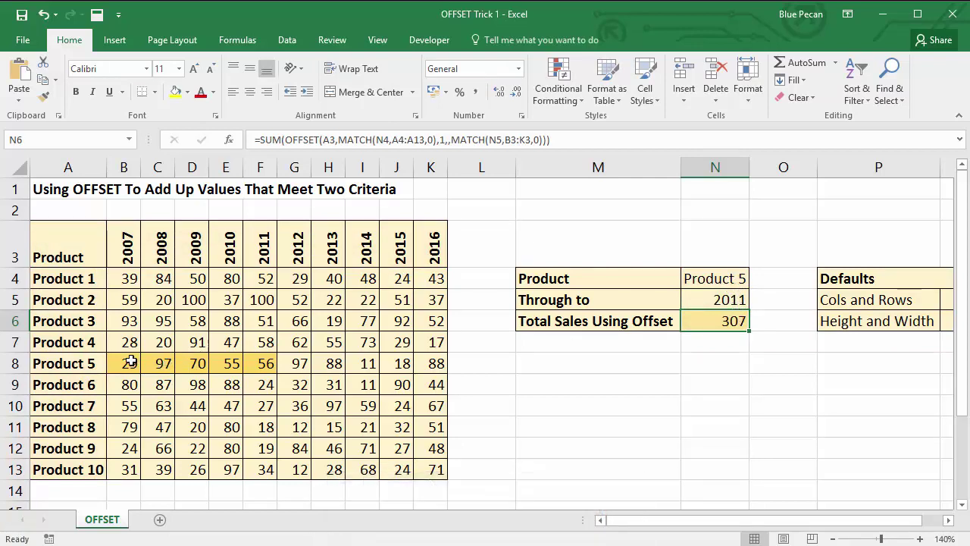
# Check Product 5's 2007–2011 sales, then switch to Product 4 through 2009
pyautogui.moveTo(130, 362); pyautogui.dragTo(264, 364)
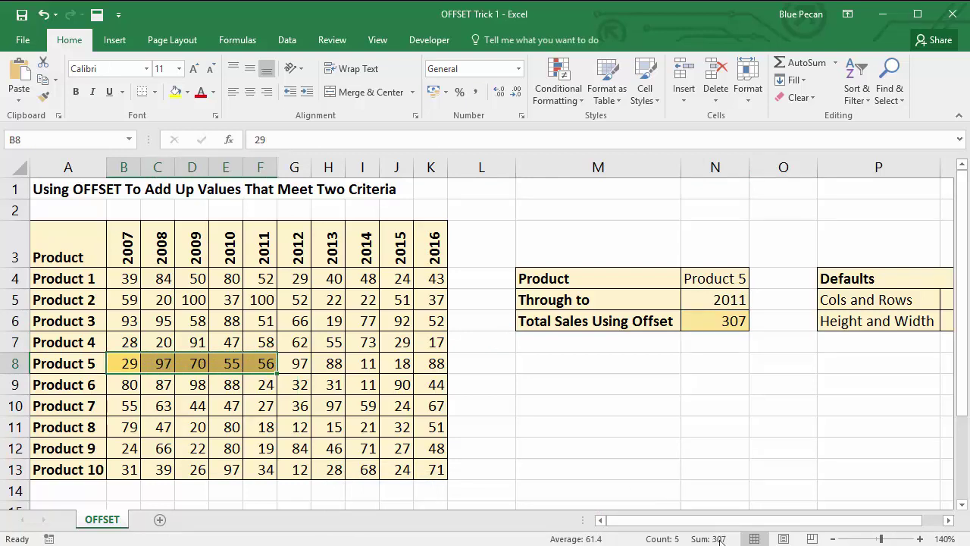
pyautogui.click(726, 279)
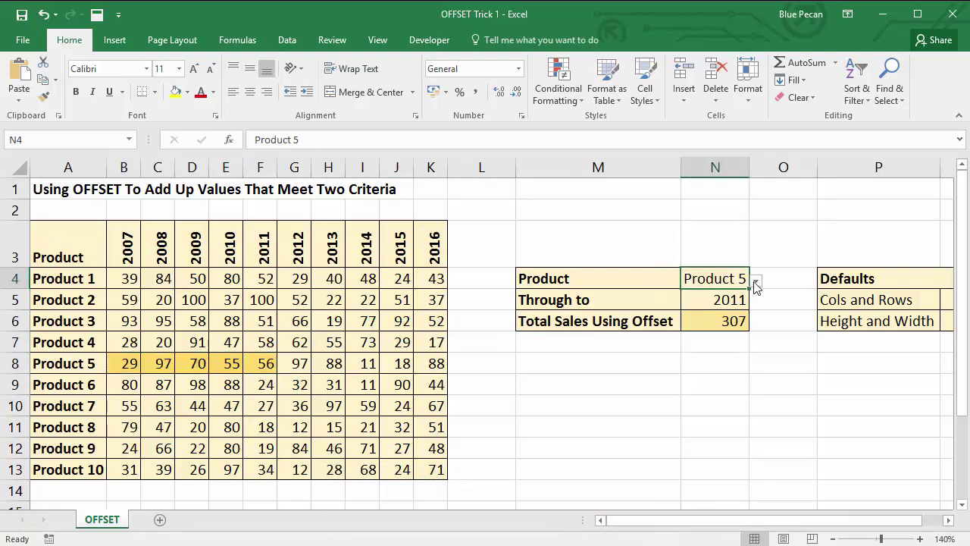
pyautogui.click(756, 282)
pyautogui.click(715, 308)
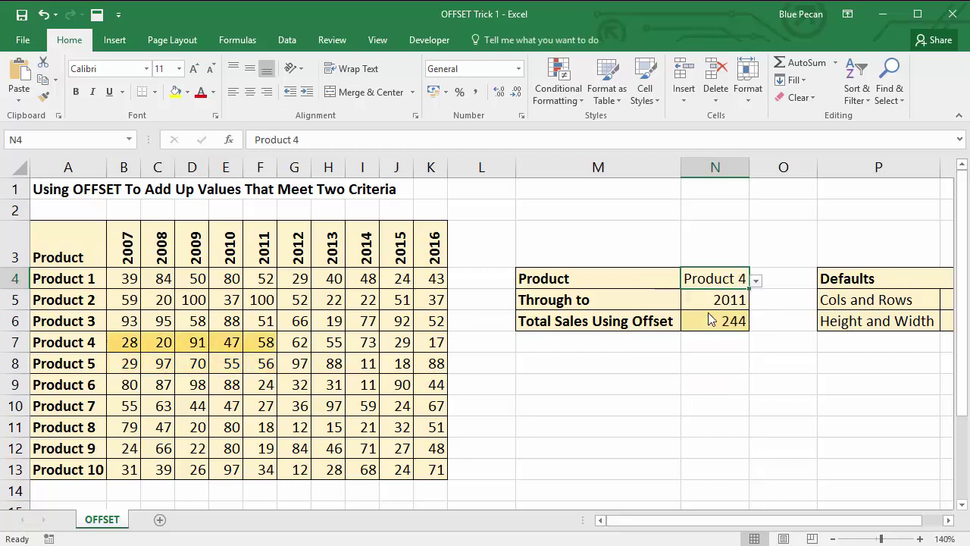
pyautogui.click(734, 300)
pyautogui.click(757, 302)
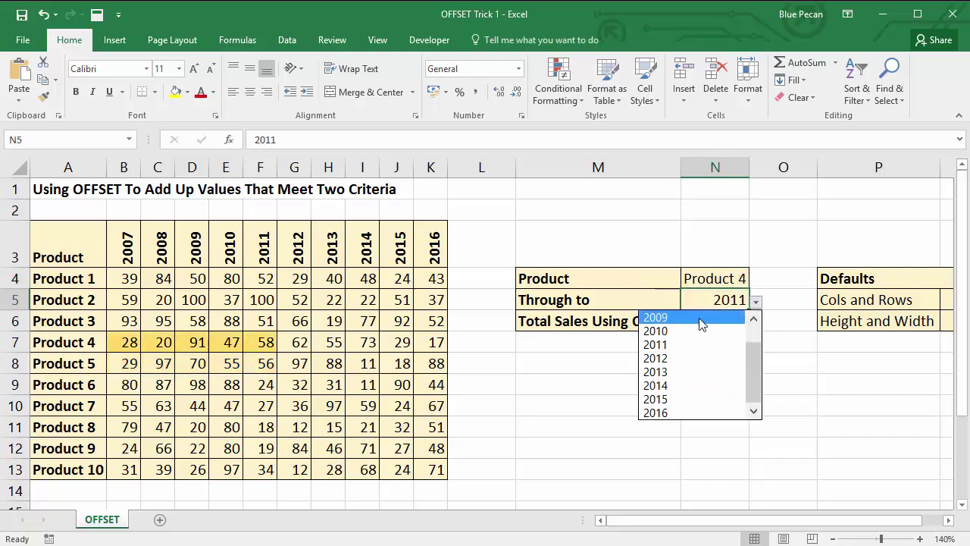
pyautogui.click(699, 316)
# Select Product 4's 2007–2009 sales to confirm the total of 139
pyautogui.moveTo(123, 341); pyautogui.dragTo(196, 342)
pyautogui.click(195, 342)
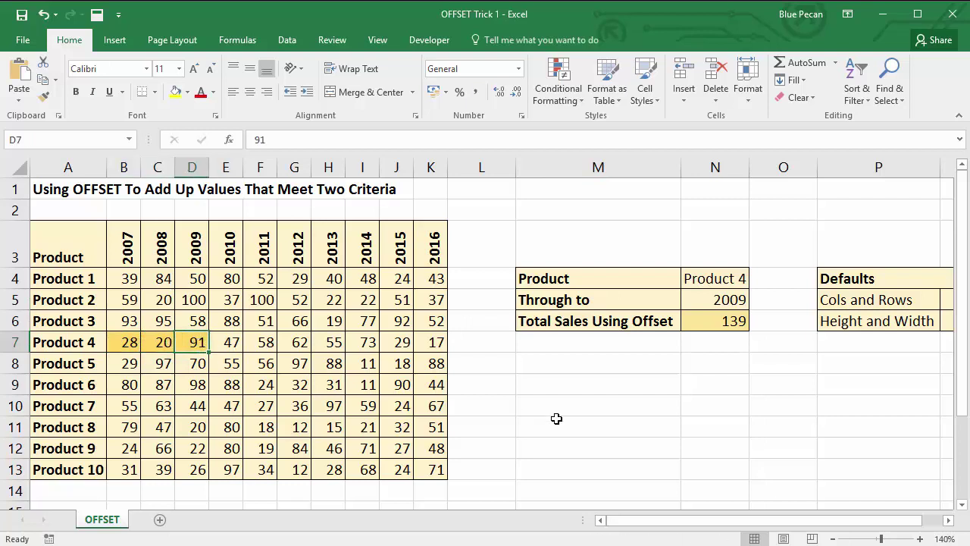
pyautogui.moveTo(127, 339); pyautogui.dragTo(182, 341)
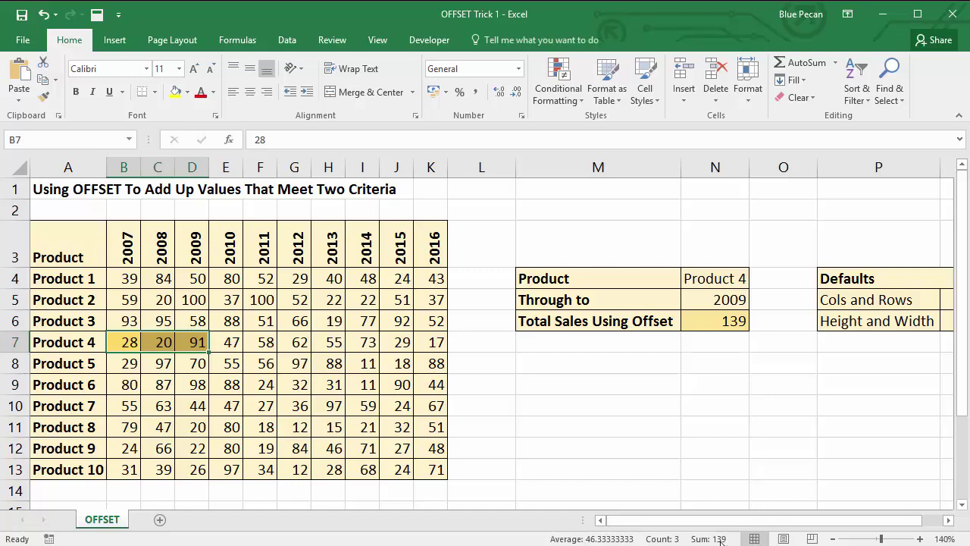